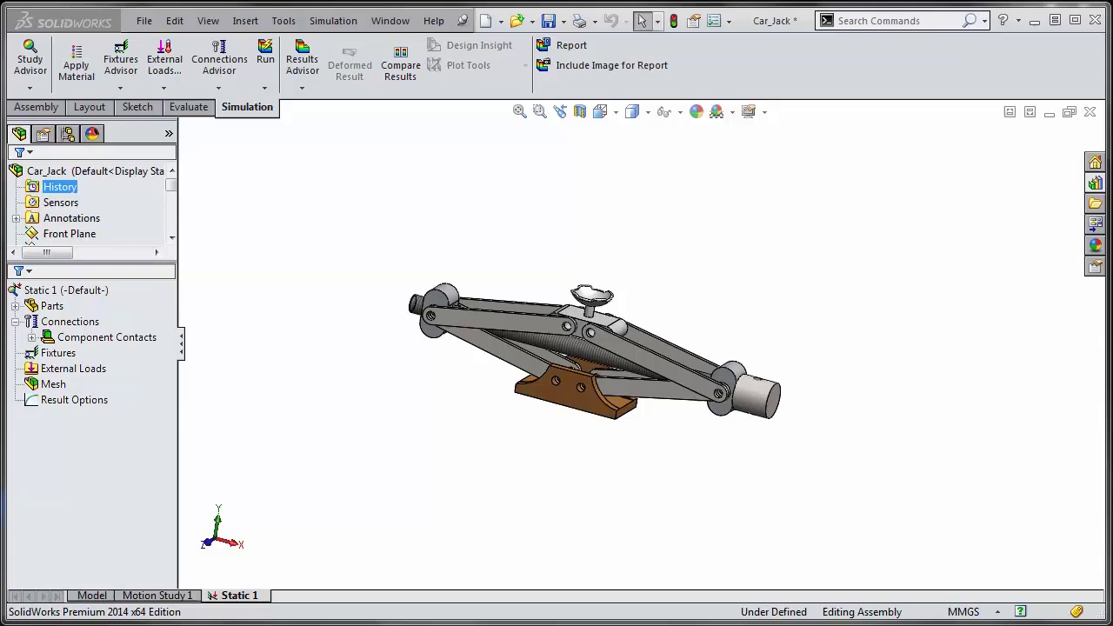
Step: Open the Material dialog for Screw_rod-1 and collapse its Steel folder
right_click(762, 390)
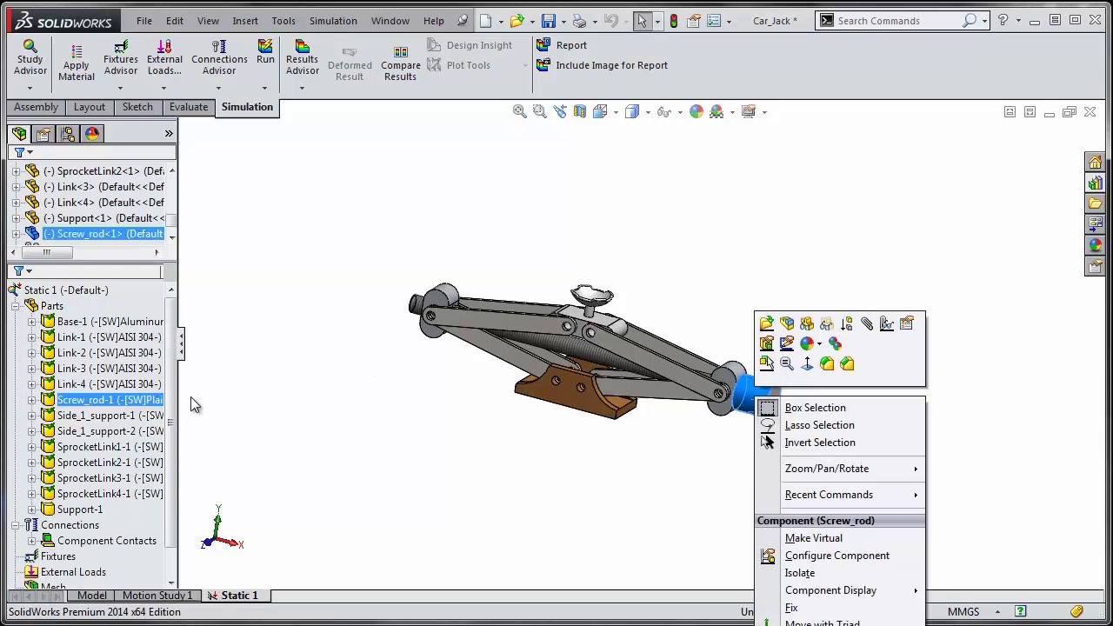
right_click(147, 401)
left_click(209, 412)
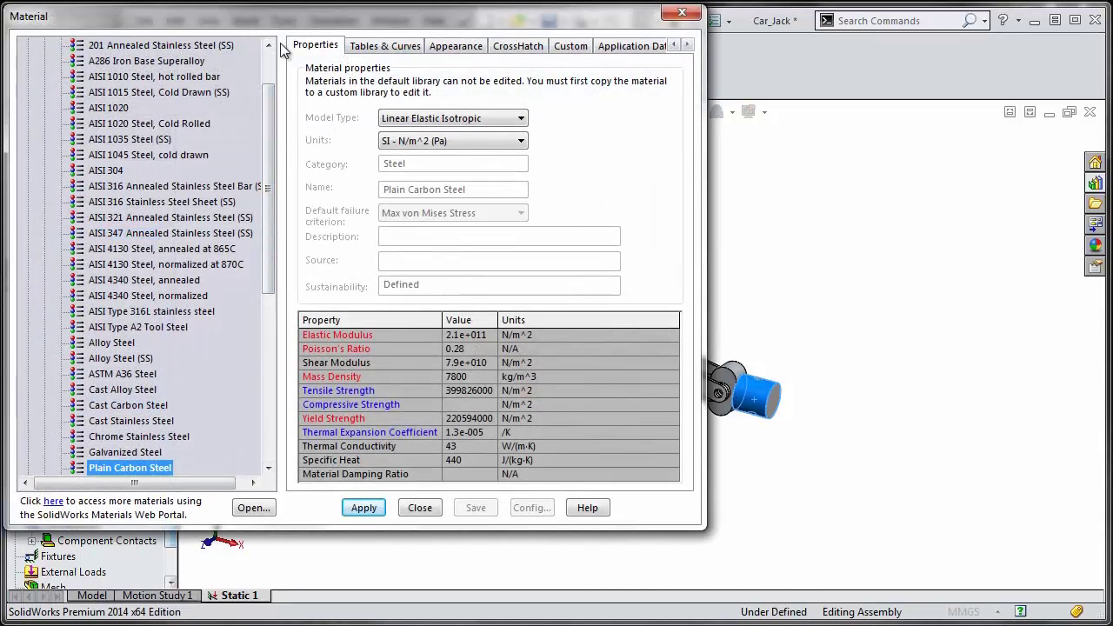
left_click_drag(270, 226, 255, 161)
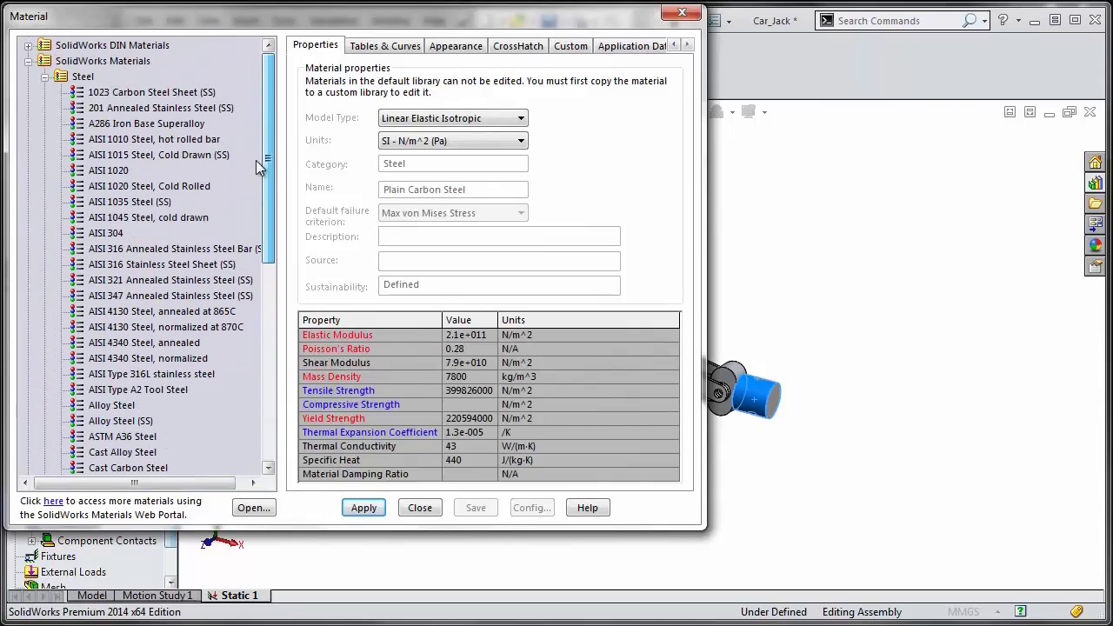
left_click(44, 77)
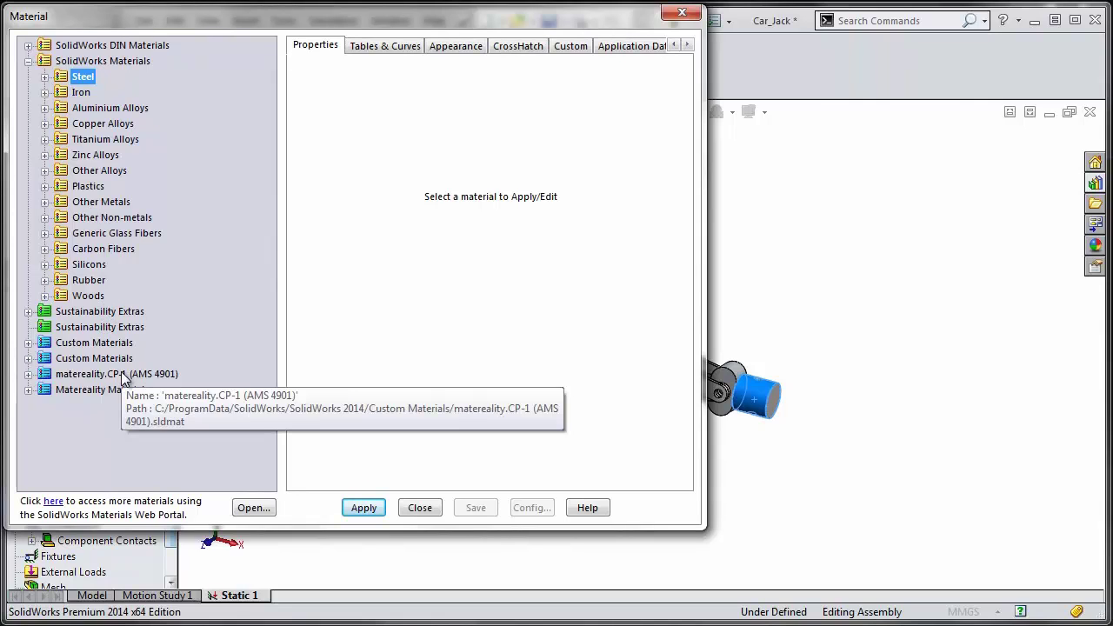
Step: Follow the dialog's Materials Web Portal link and accept the disclaimer
left_click(54, 502)
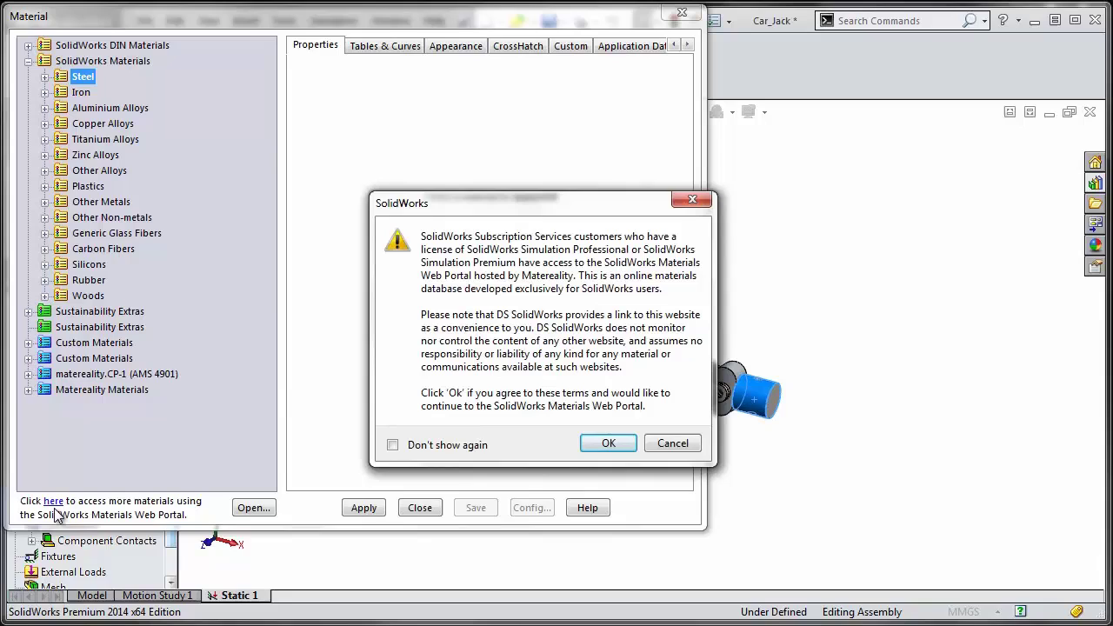
left_click(603, 443)
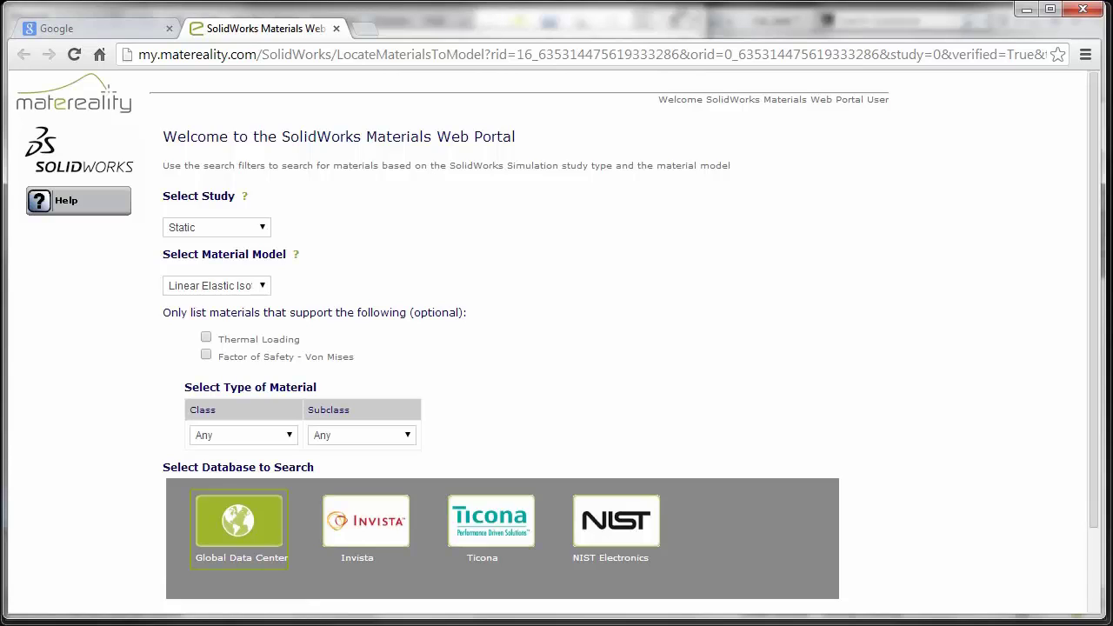
Step: Keep the study type as Static and the material model as Linear Elastic Isotropic
left_click(262, 230)
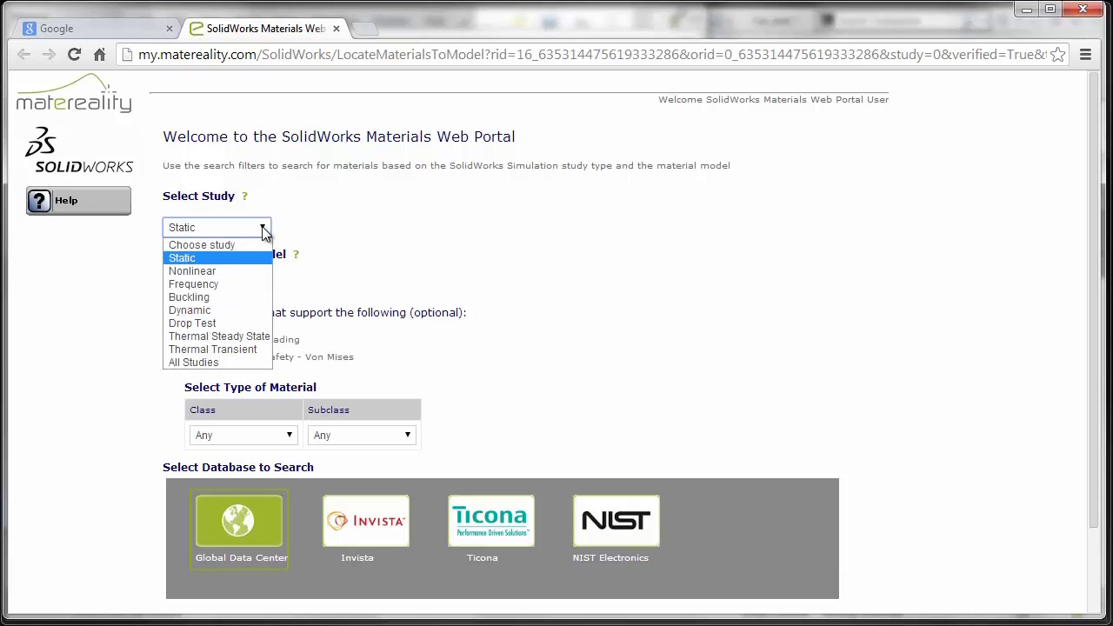
left_click(265, 232)
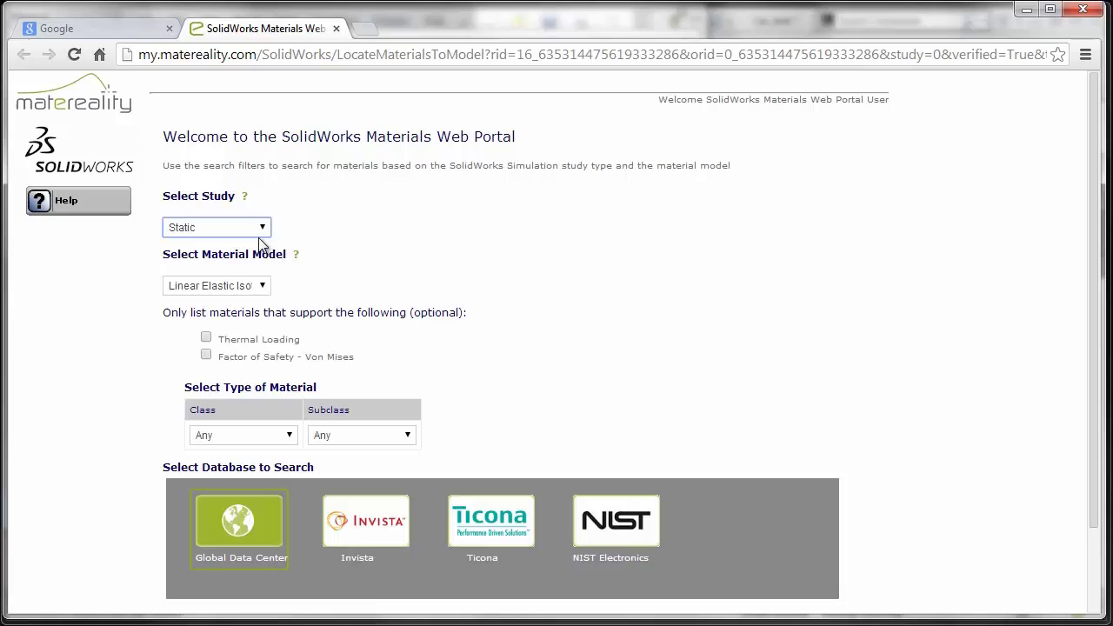
left_click(263, 289)
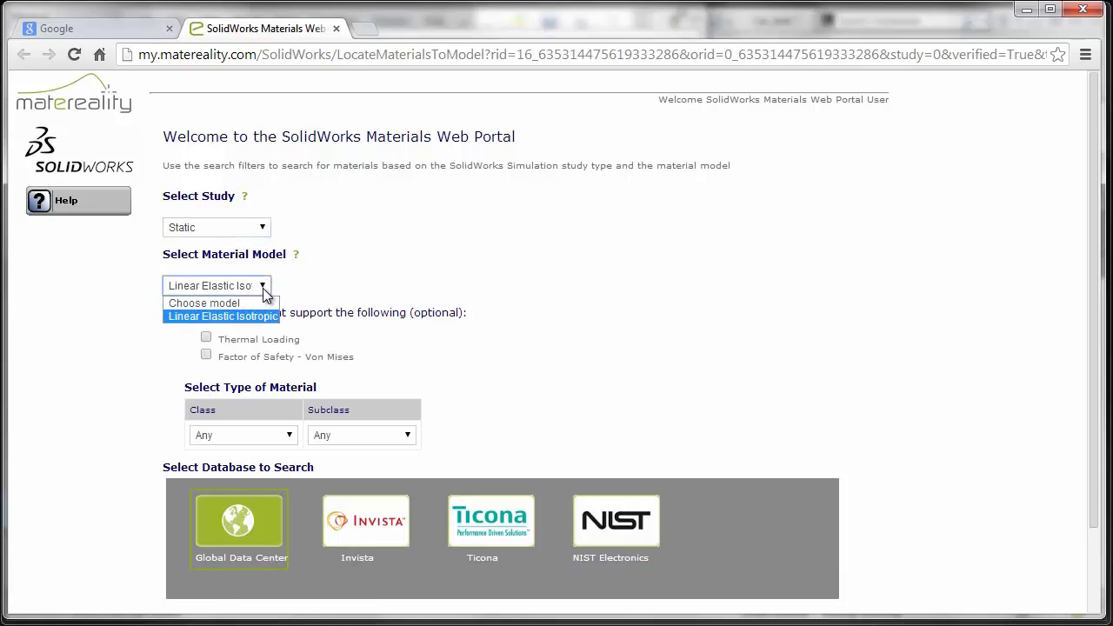
left_click(265, 294)
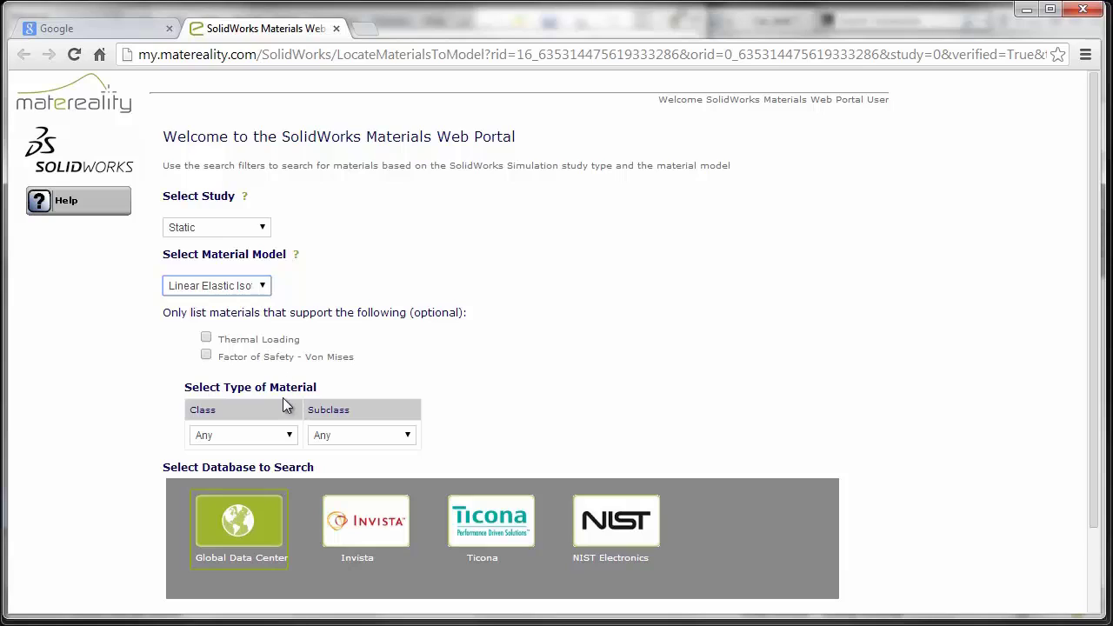
Step: Set the material class to Metal and the subclass to Steel
left_click(286, 441)
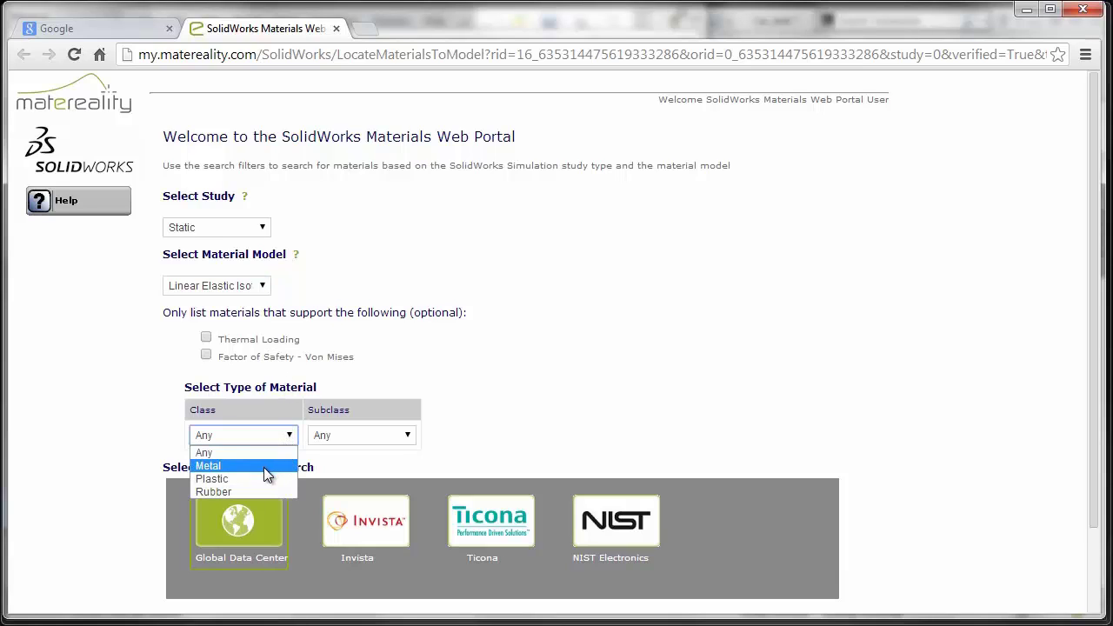
left_click(263, 467)
left_click(408, 436)
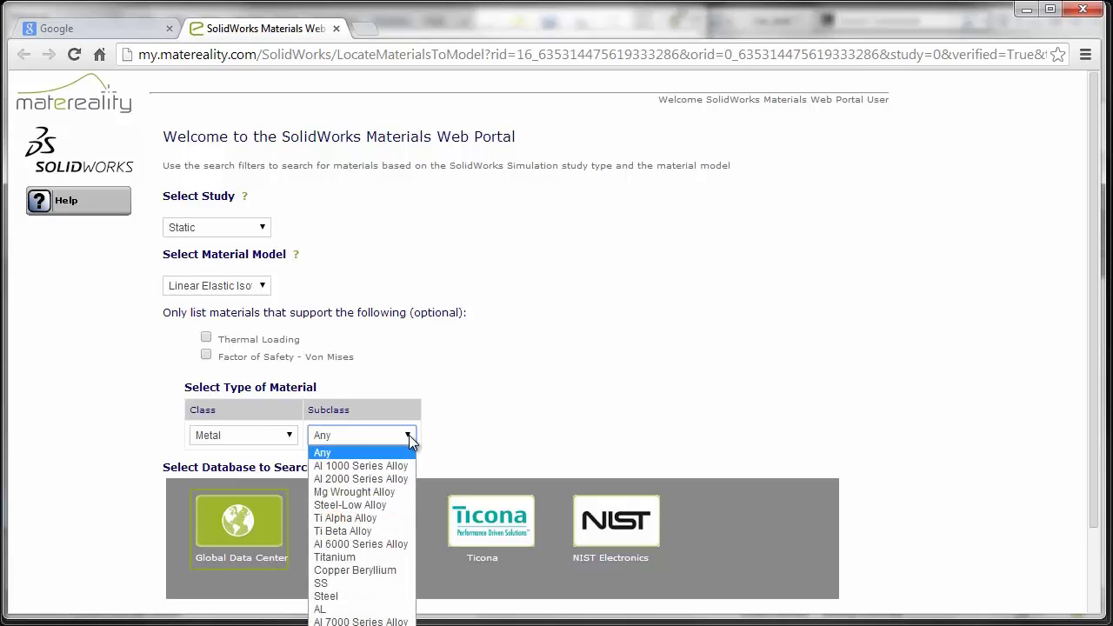
left_click(344, 596)
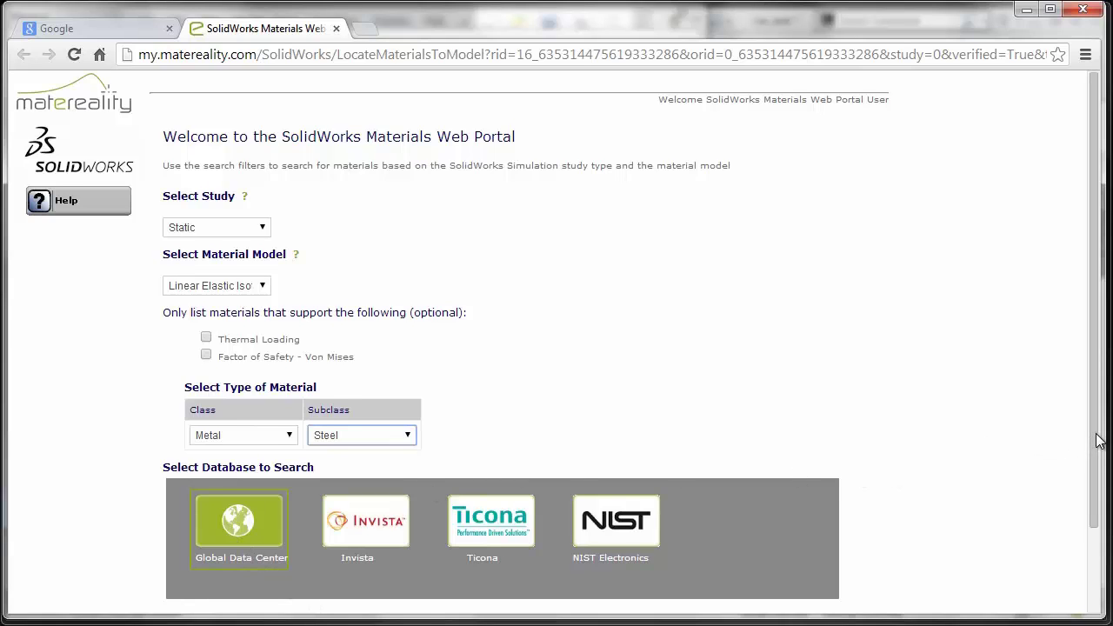
left_click_drag(1096, 443, 1087, 583)
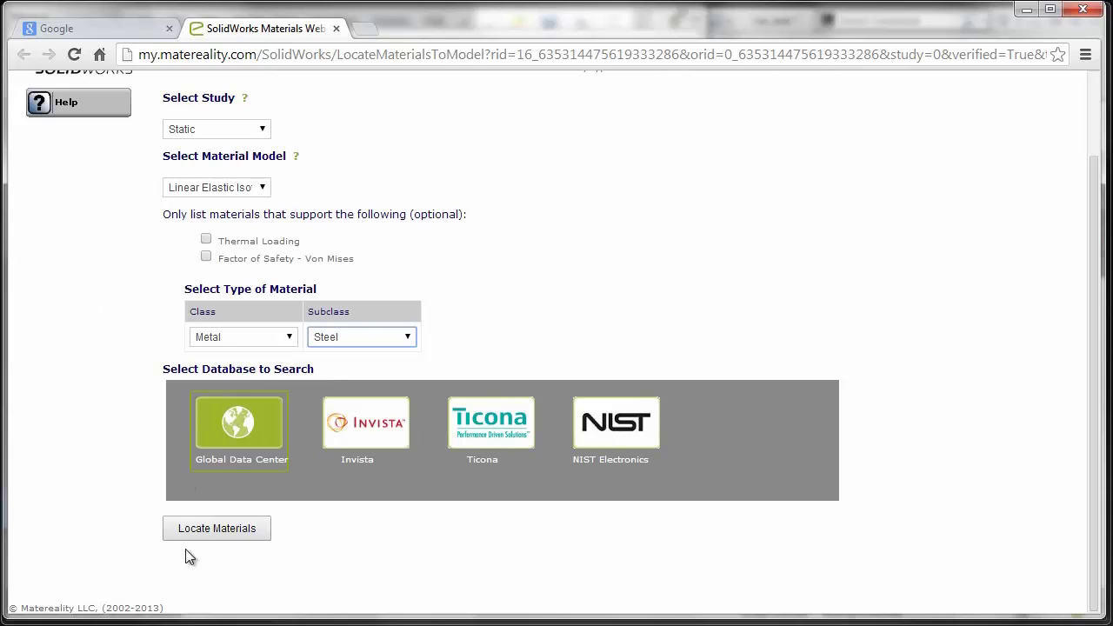
Step: Locate the matching materials and open the A1018 Grade 30 details window
left_click(232, 529)
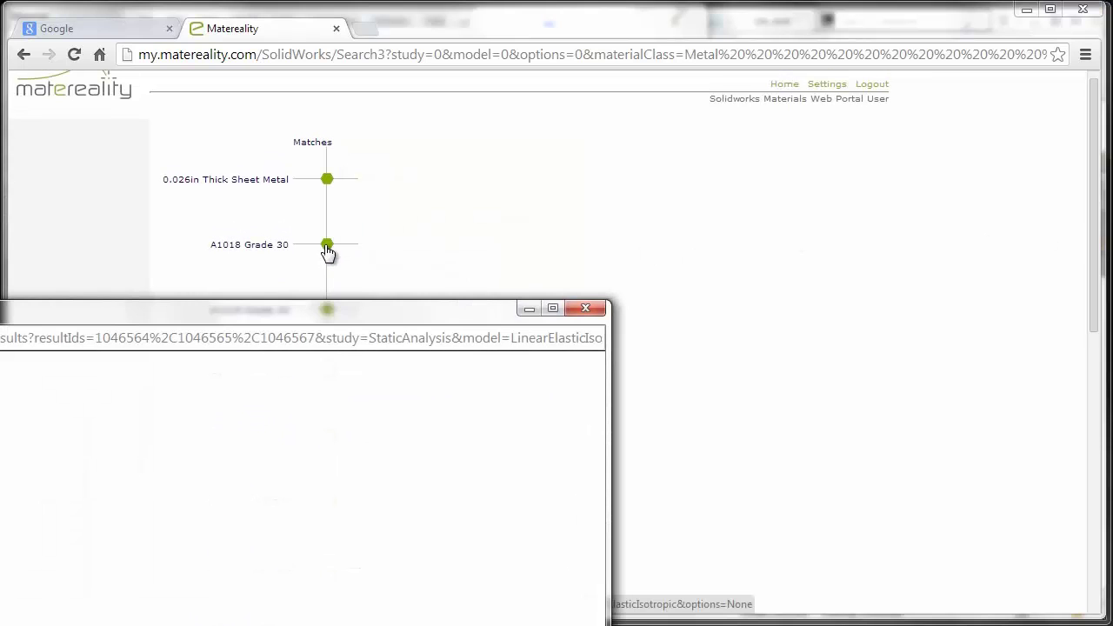
mouse_move(300, 315)
left_mouse_down()
mouse_move(619, 131)
mouse_move(717, 40)
left_mouse_up()
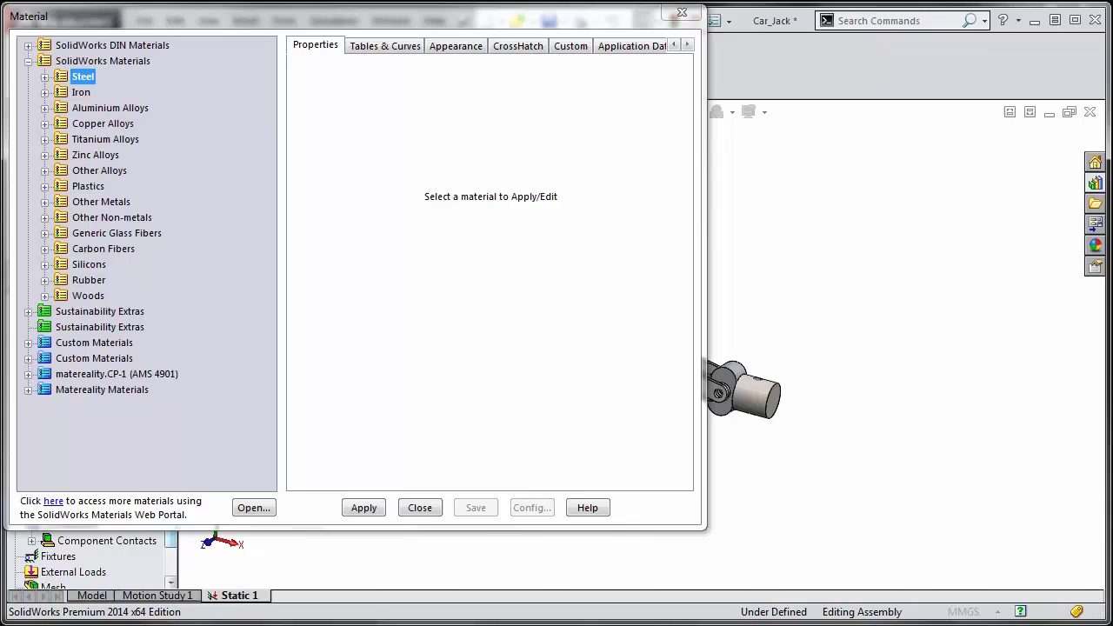
Step: Close the Material dialog and view the Material Databases folders under System Options File Locations
left_click(418, 512)
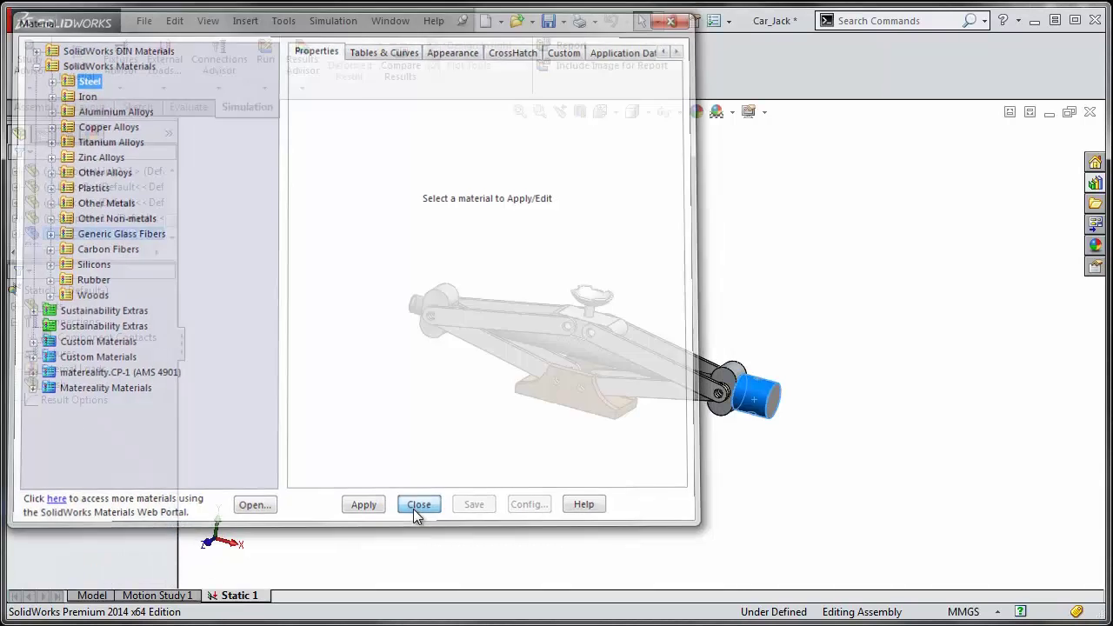
left_click(728, 27)
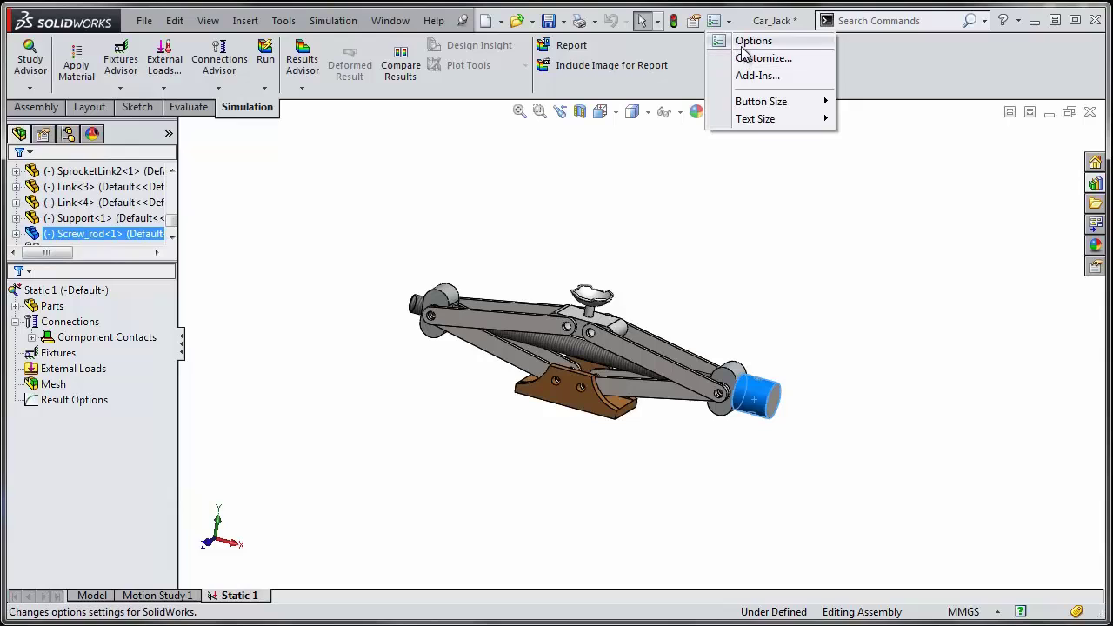
left_click(738, 41)
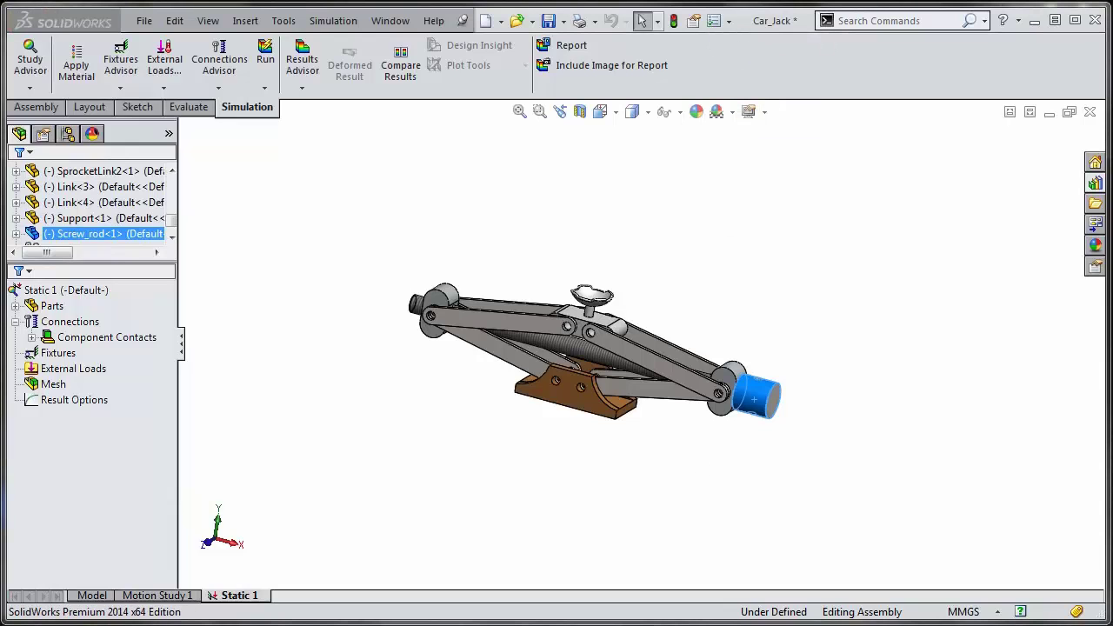
left_click_drag(621, 254, 654, 11)
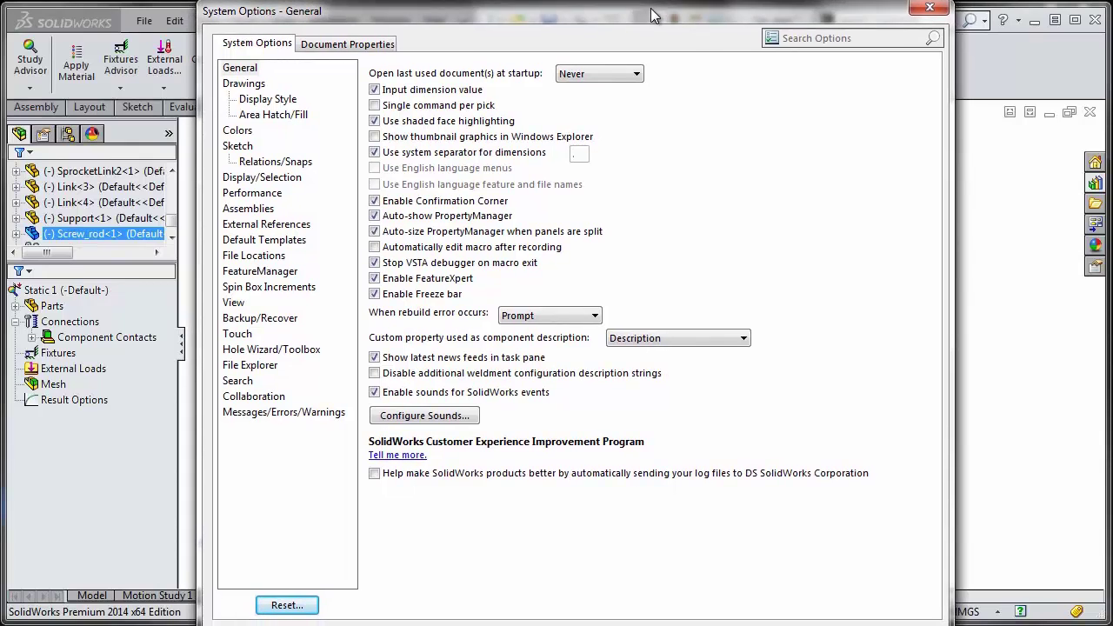
left_click(223, 257)
left_click(475, 87)
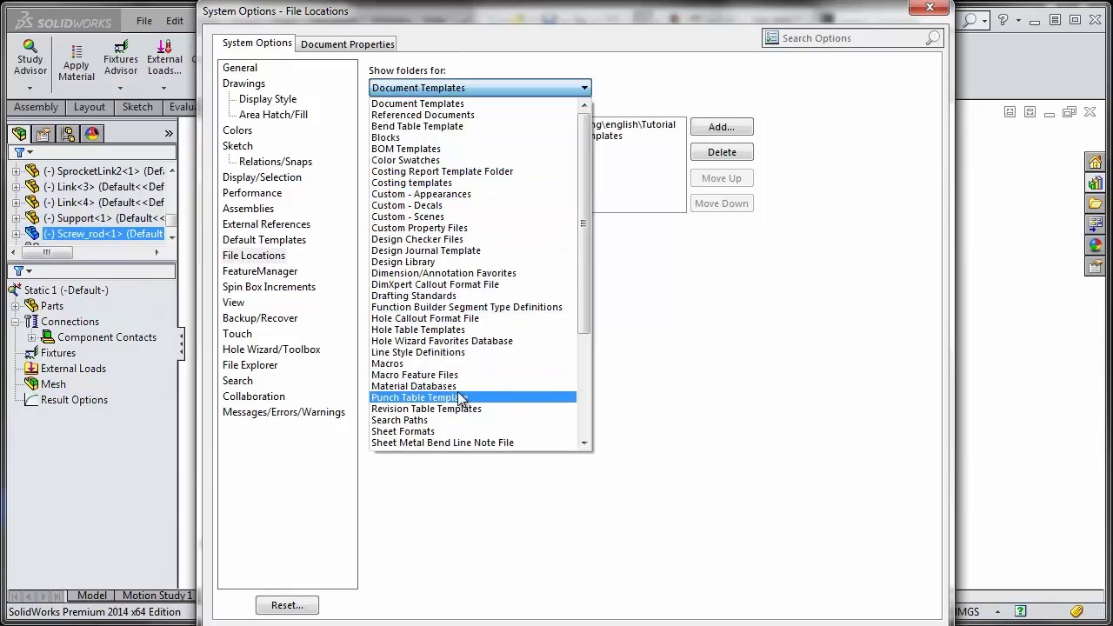
left_click(462, 386)
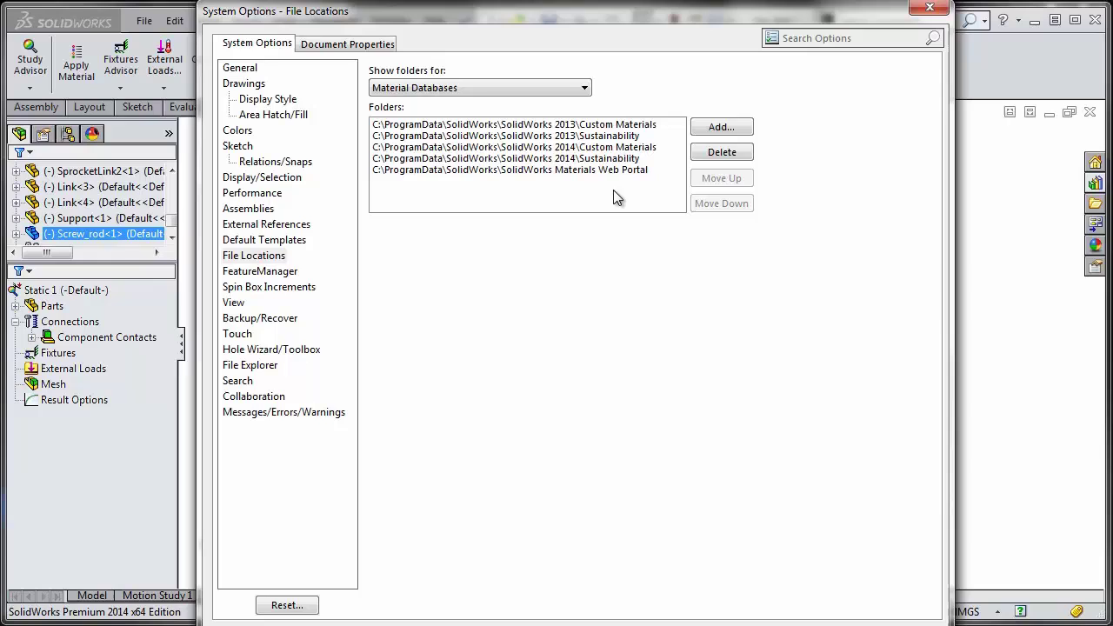
left_click(940, 15)
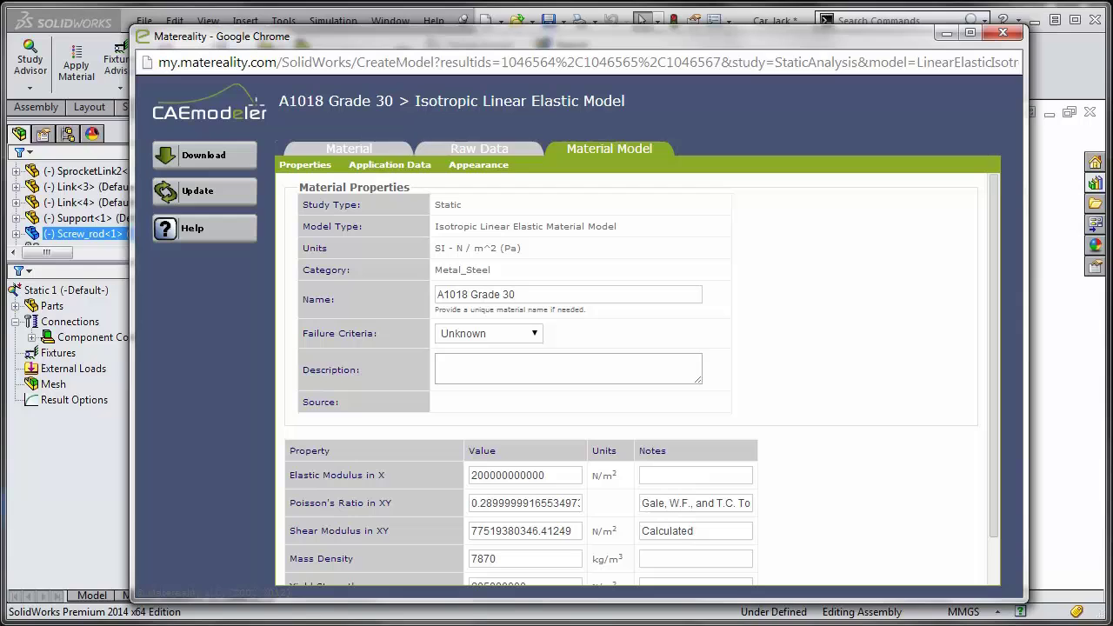
Step: Download the A1018 Grade 30 model as an .sldmat file into Custom Materials
left_click(231, 161)
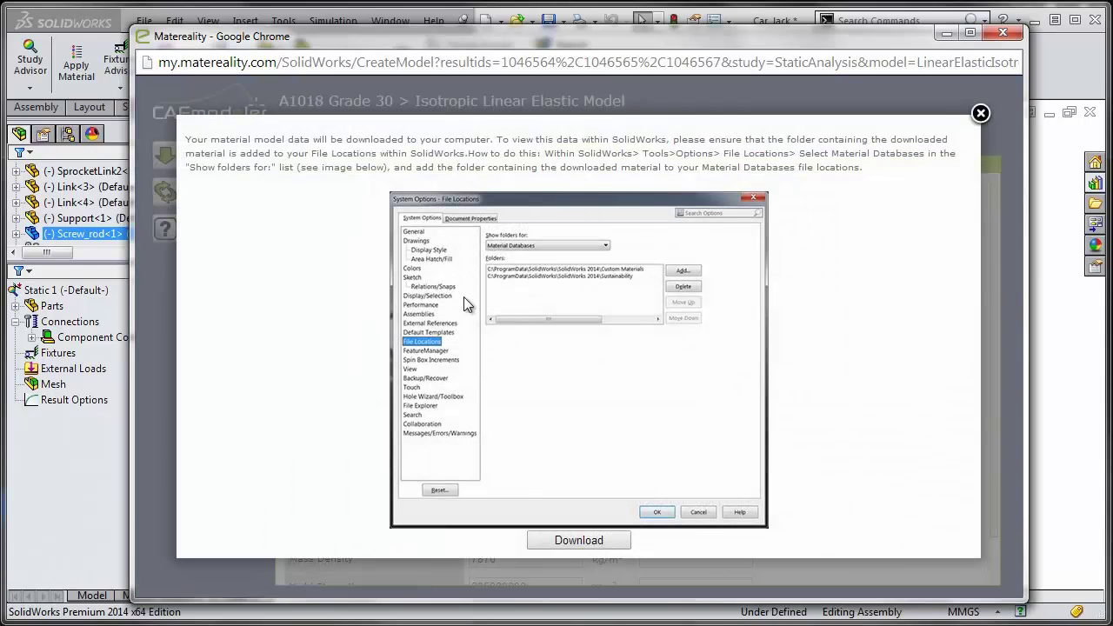
left_click(579, 543)
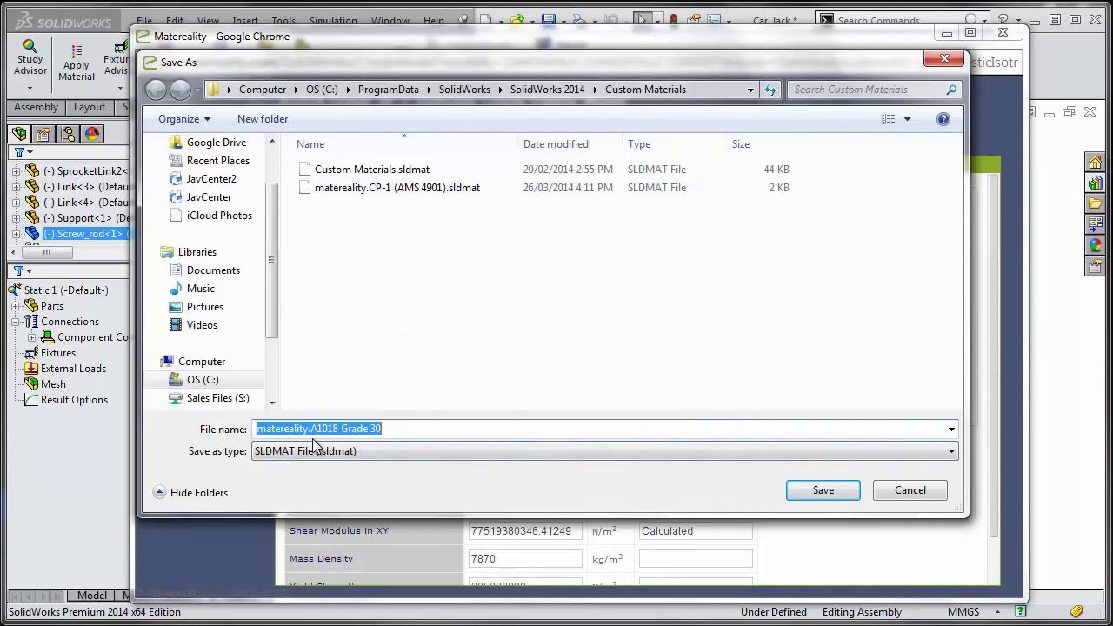
left_click(810, 495)
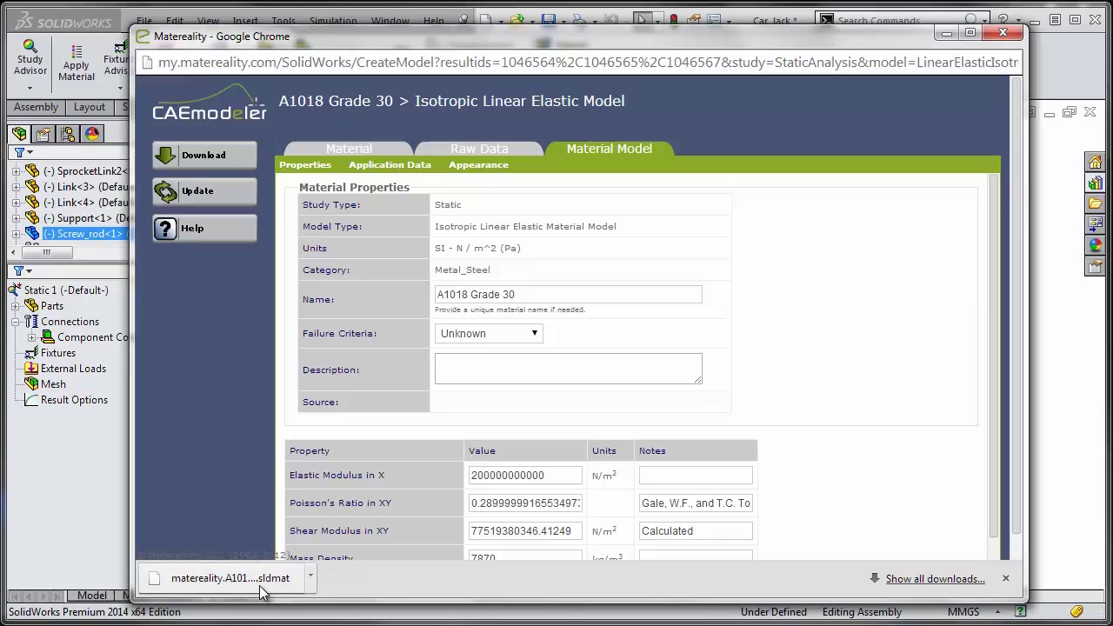
Step: Close the browser and open the Material dialog for Base-1 in the Static 1 study
left_click(1003, 34)
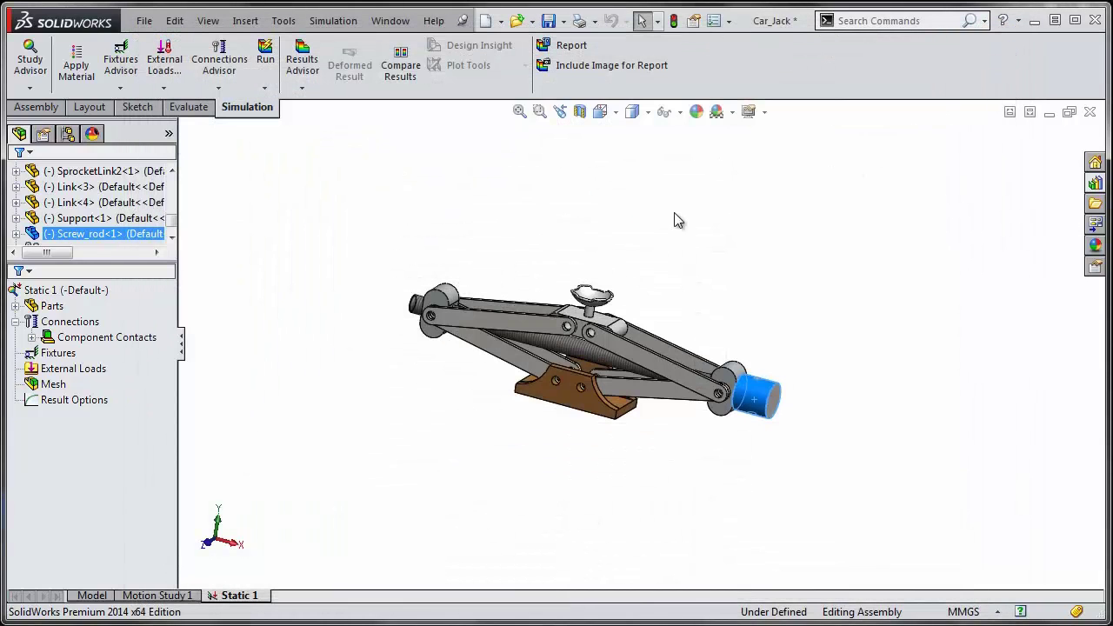
left_click(214, 222)
left_click(52, 290)
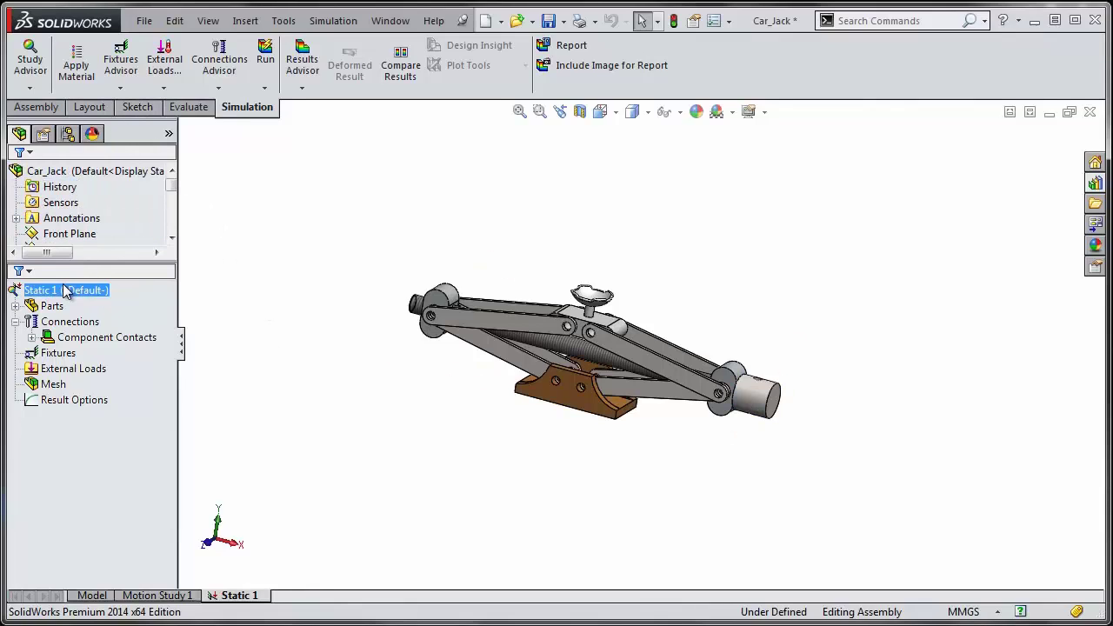
left_click(60, 321)
left_click(45, 308)
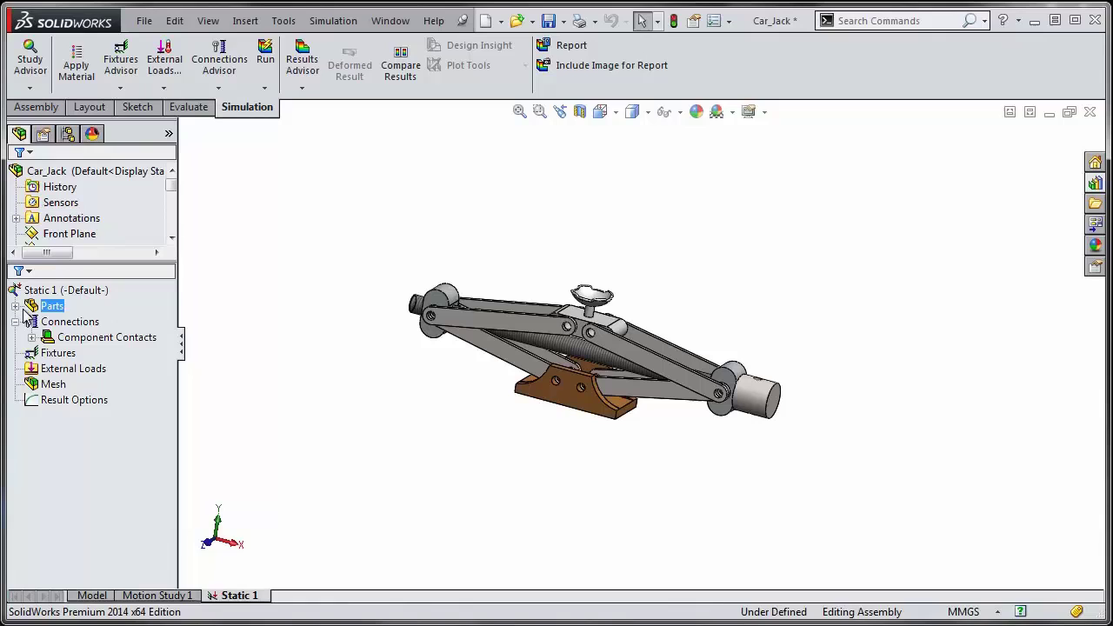
left_click(16, 307)
right_click(68, 323)
left_click(131, 330)
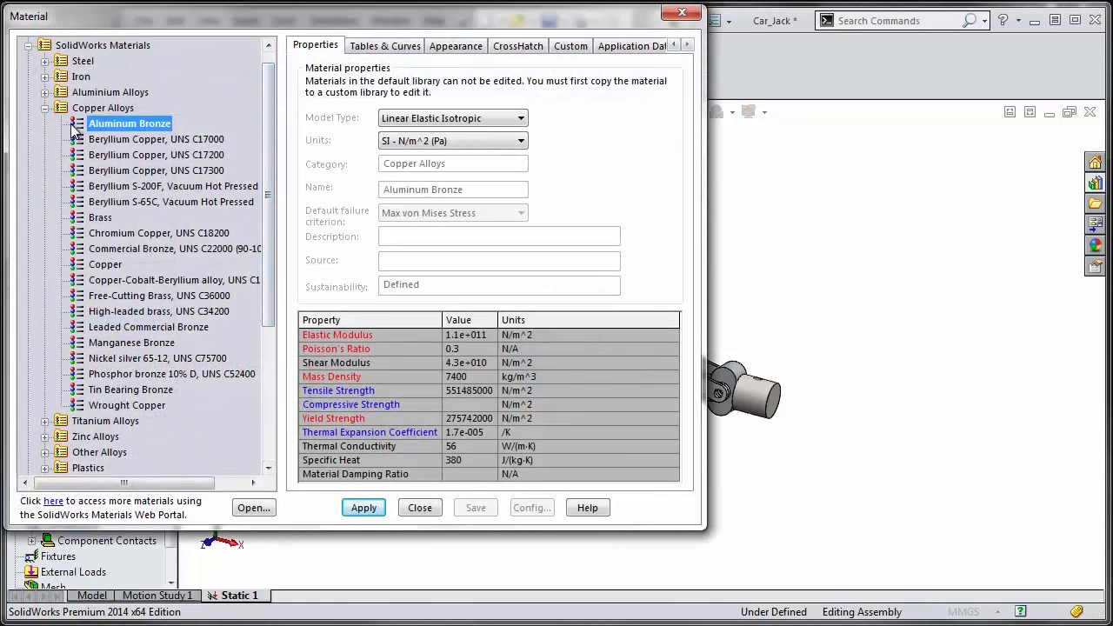
Step: Apply A1018 Grade 30 from matereality.A1018 Grade 30 > Metal_Steel to Base-1
left_click(44, 111)
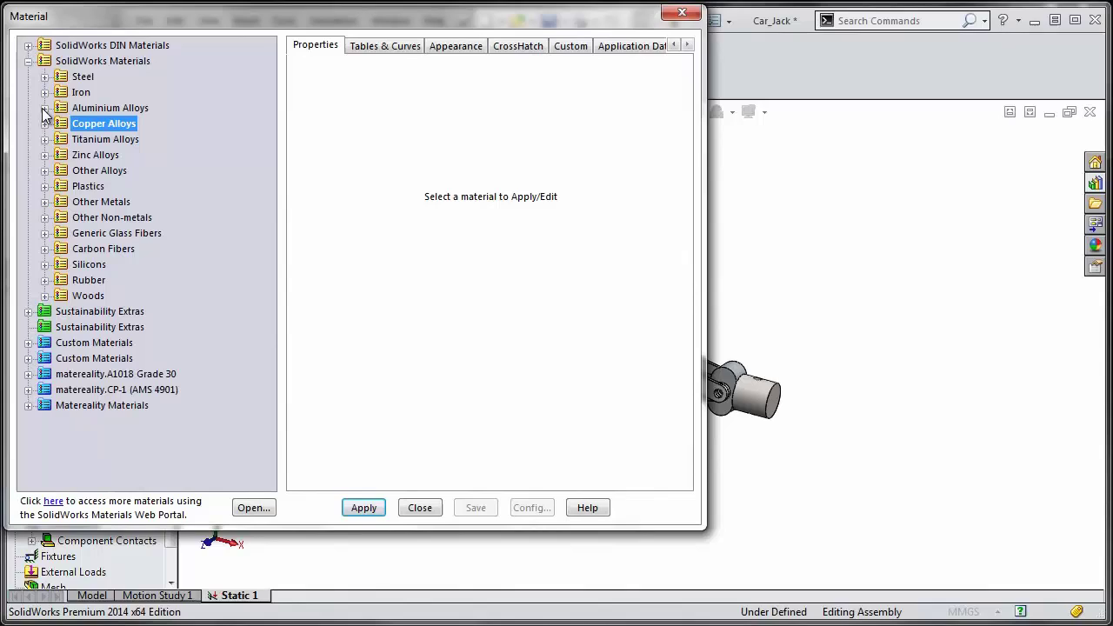
left_click(31, 405)
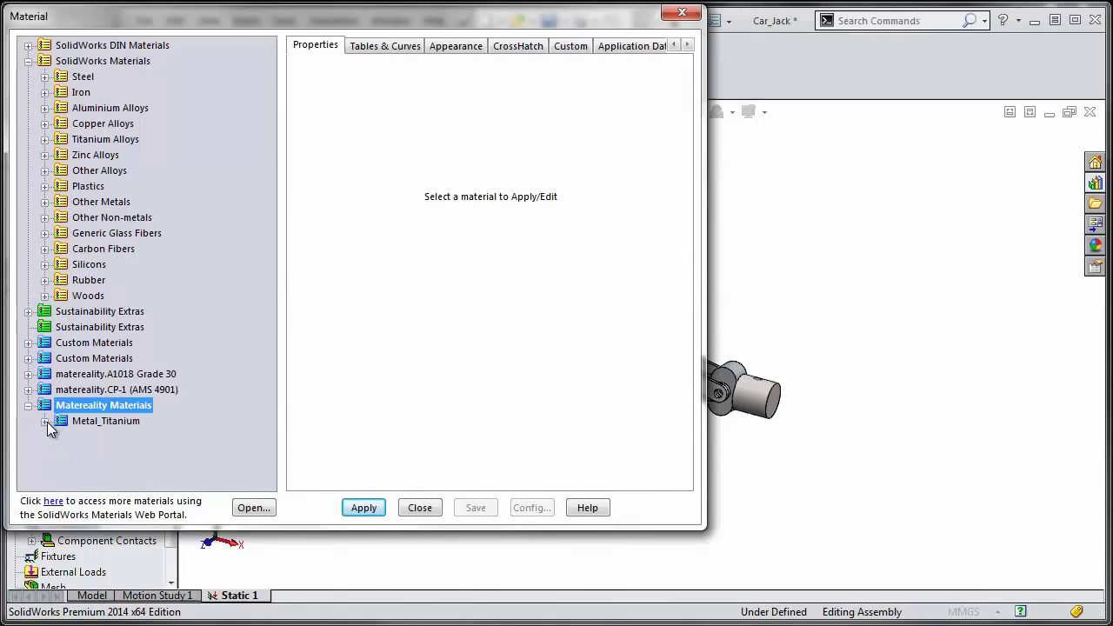
left_click(46, 422)
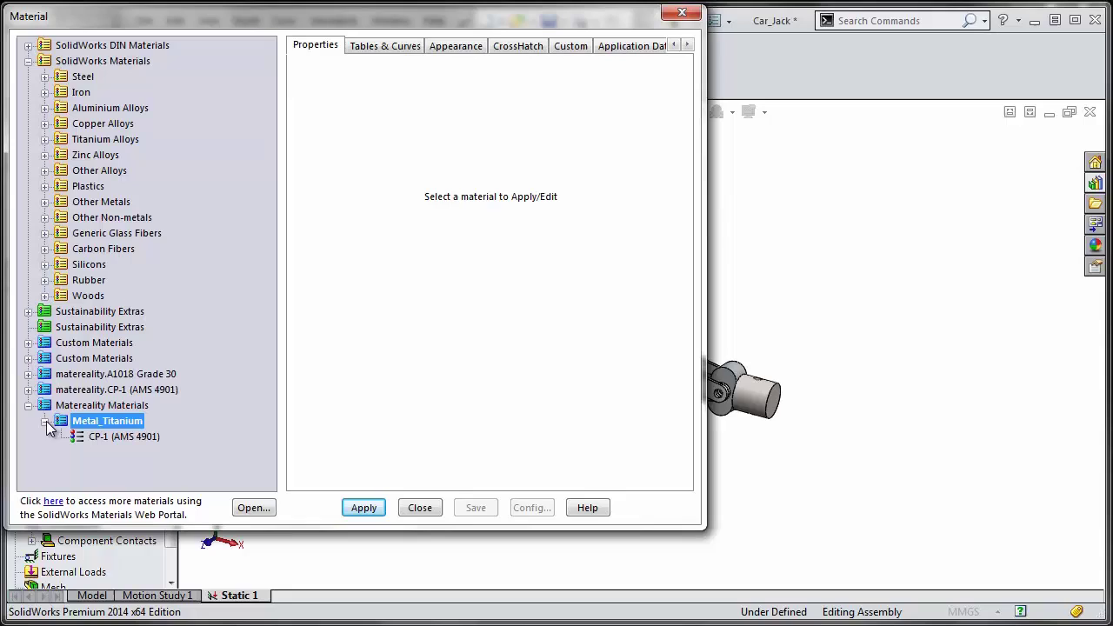
left_click(113, 374)
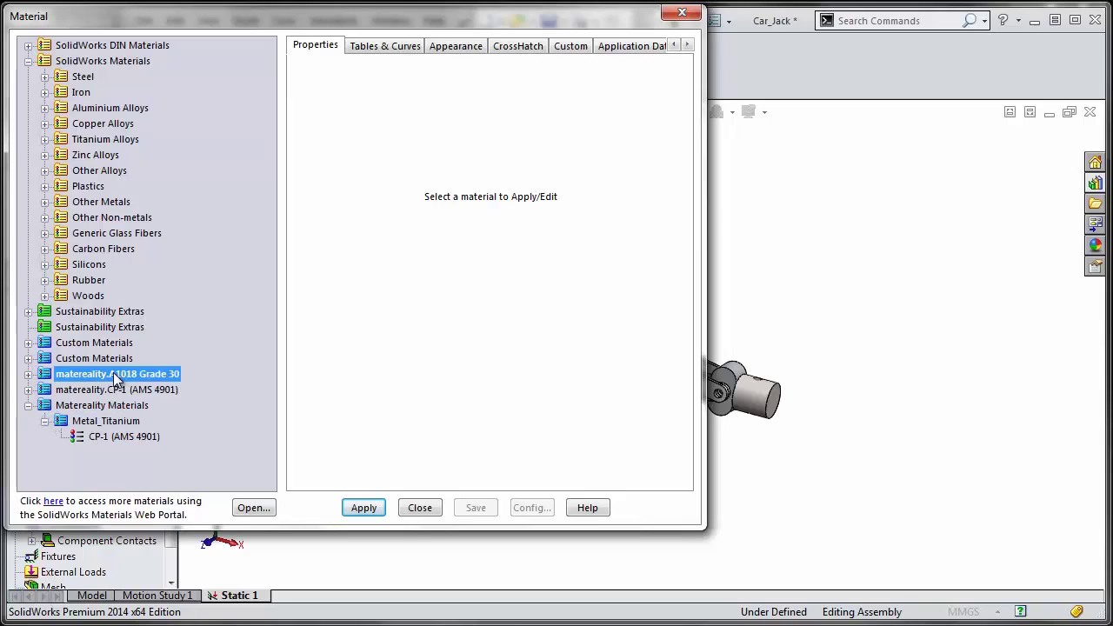
left_click(29, 374)
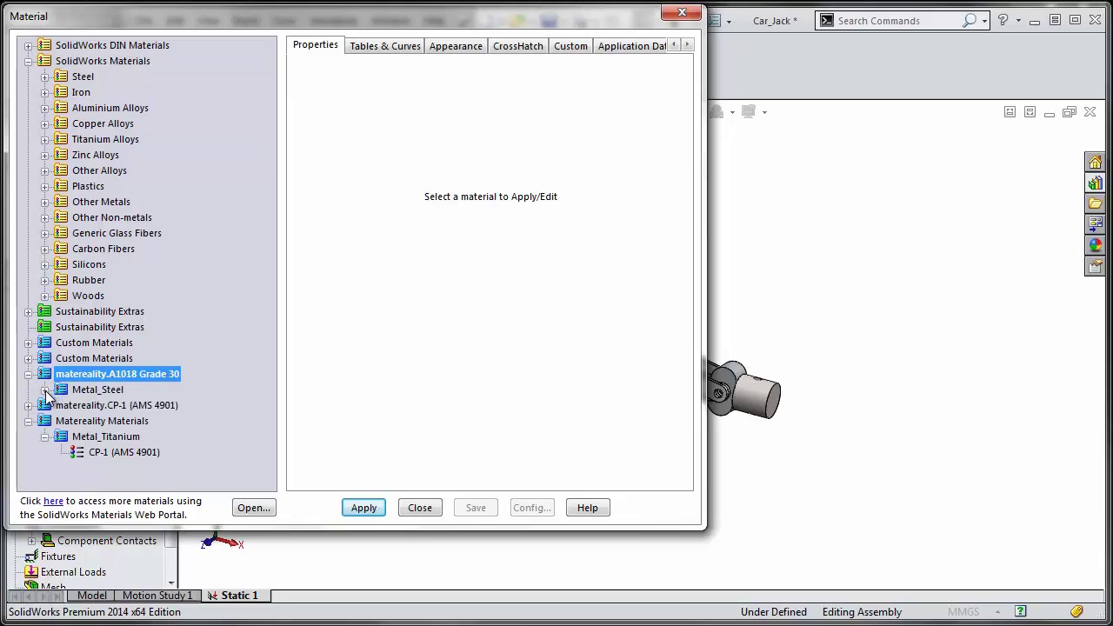
double_click(61, 390)
left_click(123, 405)
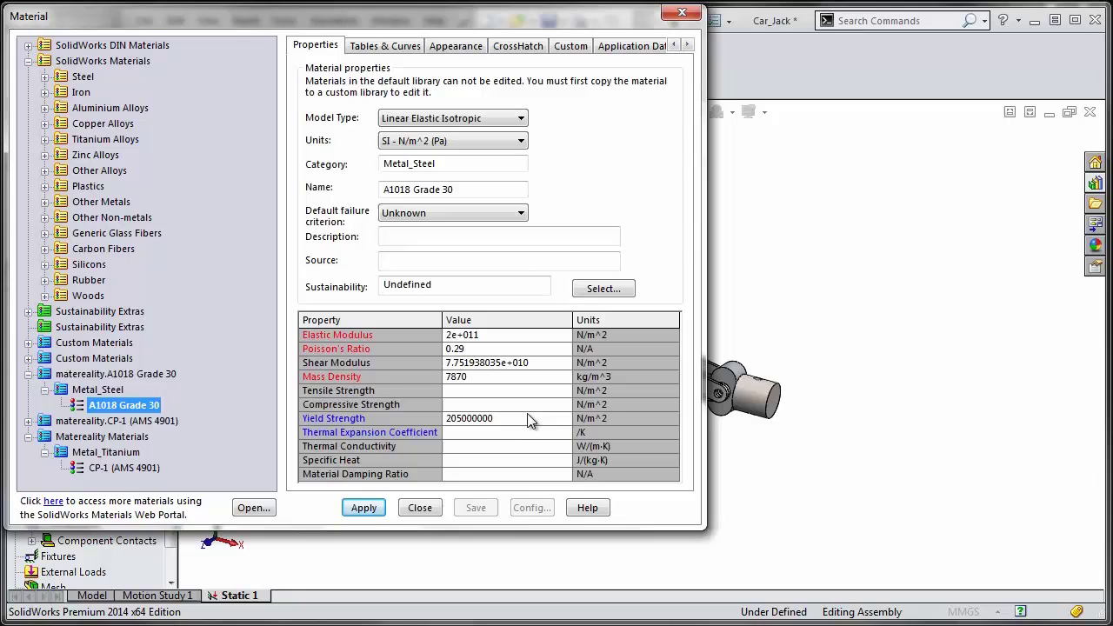
left_click(361, 509)
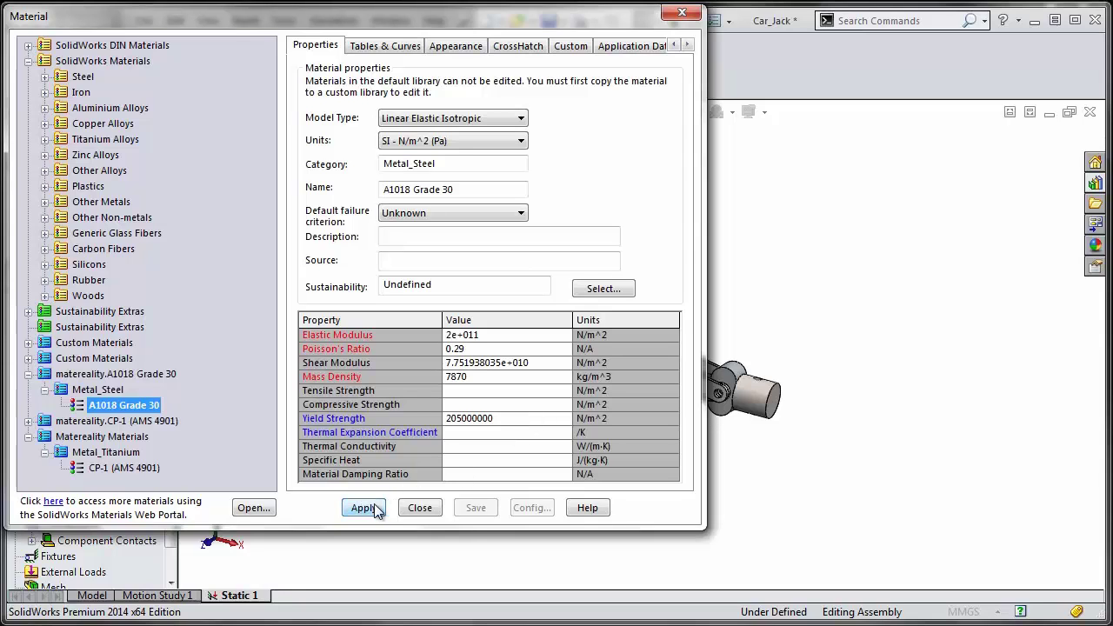
left_click(415, 506)
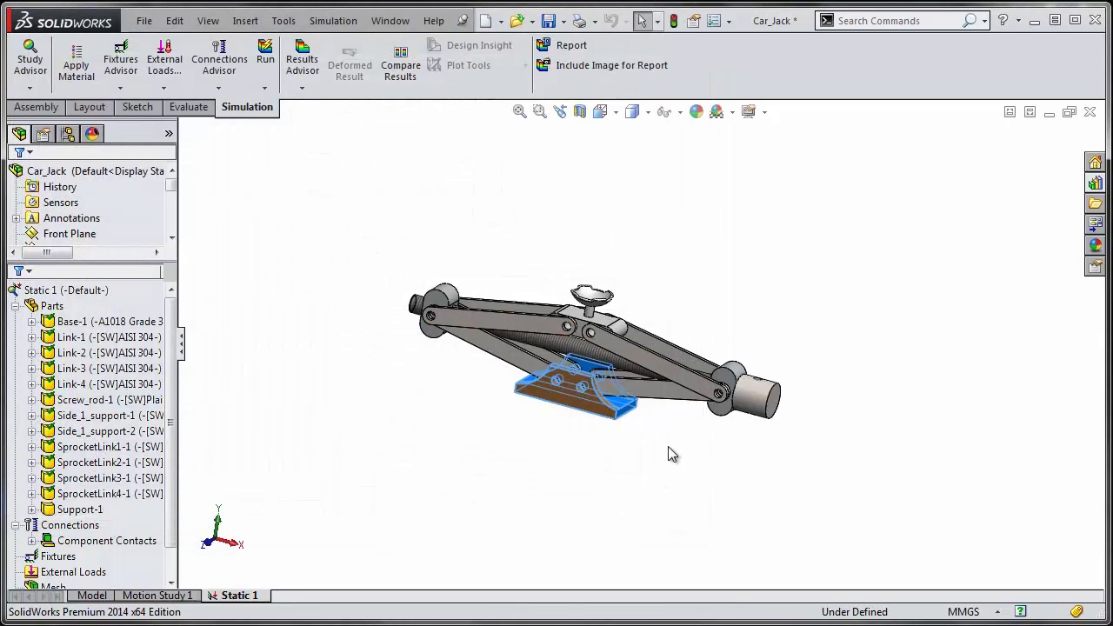